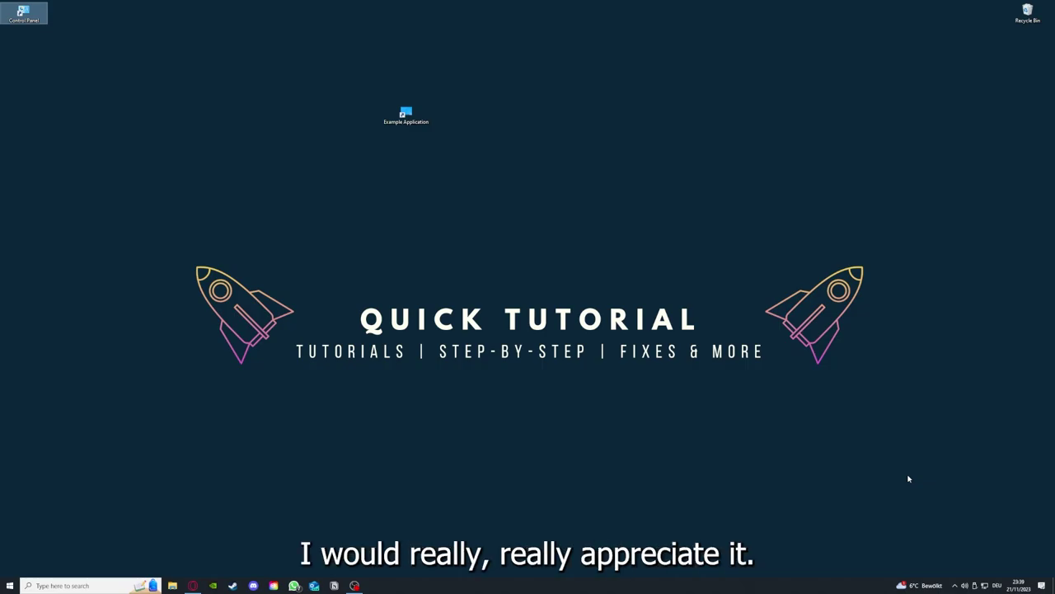
- Deselect the Control Panel icon and drag selection boxes across the desktop wallpaper
{"action": "left_click", "coordinate": [749, 397]}
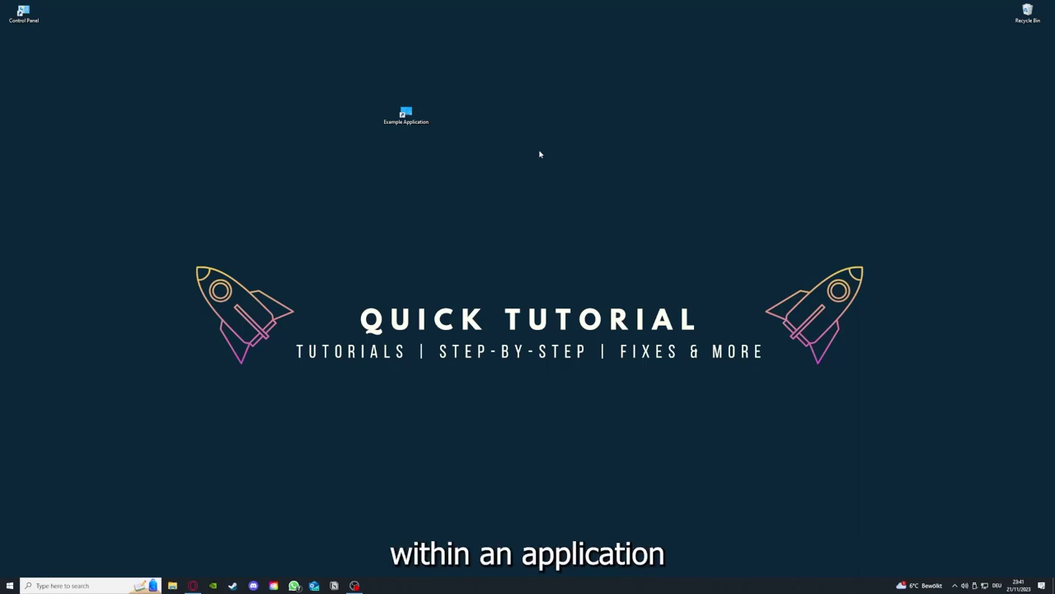
{"action": "mouse_move", "coordinate": [138, 205]}
{"action": "left_mouse_down"}
{"action": "mouse_move", "coordinate": [181, 245]}
{"action": "mouse_move", "coordinate": [892, 442]}
{"action": "left_mouse_up"}
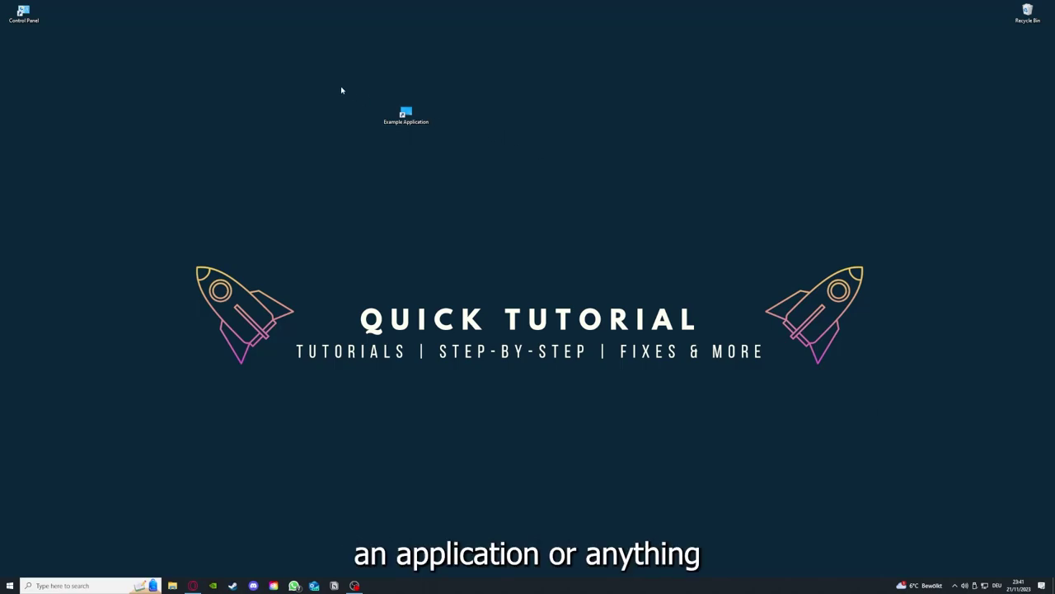
{"action": "mouse_move", "coordinate": [138, 204]}
{"action": "left_mouse_down"}
{"action": "mouse_move", "coordinate": [659, 384]}
{"action": "mouse_move", "coordinate": [875, 433]}
{"action": "left_mouse_up"}
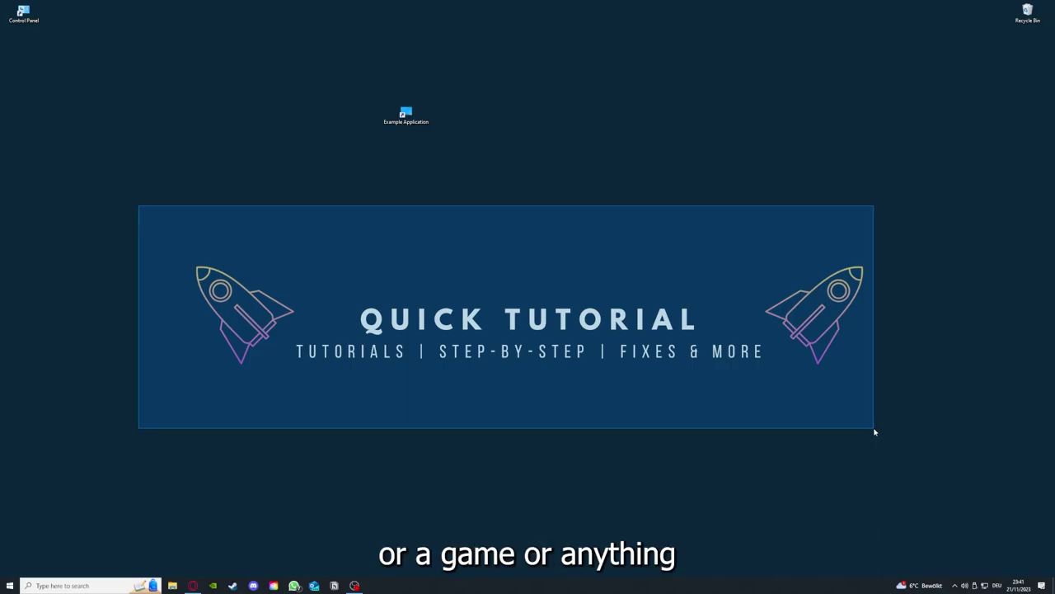
{"action": "left_click_drag", "start_coordinate": [875, 432], "coordinate": [891, 442]}
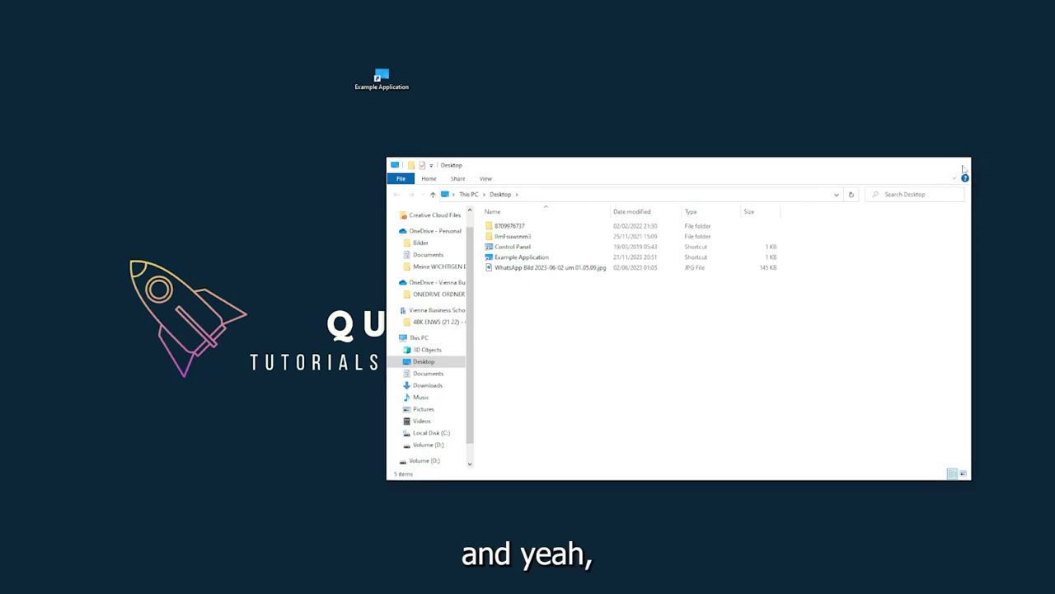
- Close the Desktop folder window, then end the Task Manager task from Task Manager's Apps list
{"action": "left_click", "coordinate": [962, 167]}
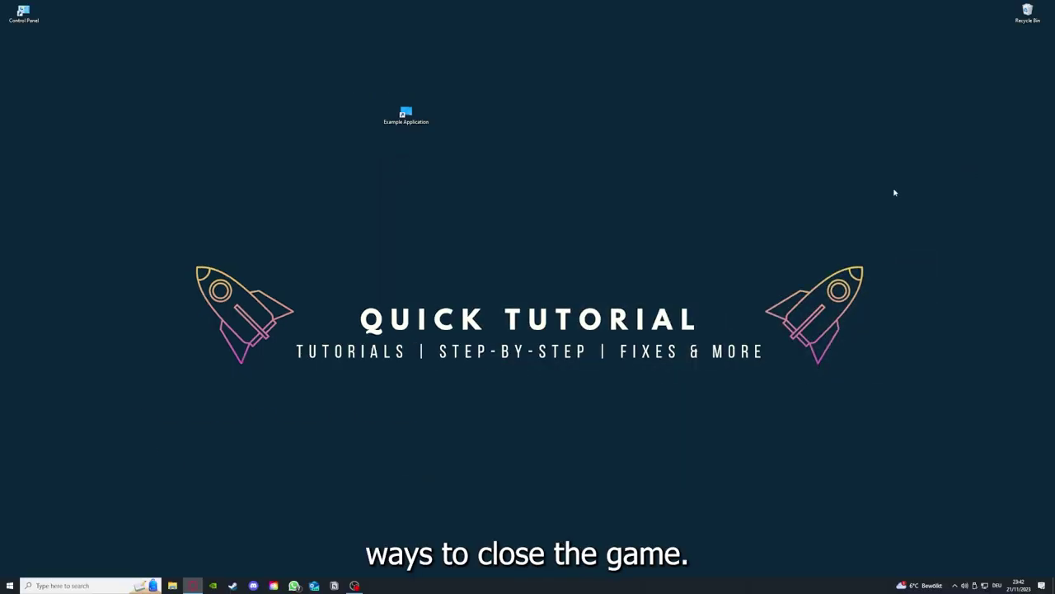
{"action": "right_click", "coordinate": [395, 584]}
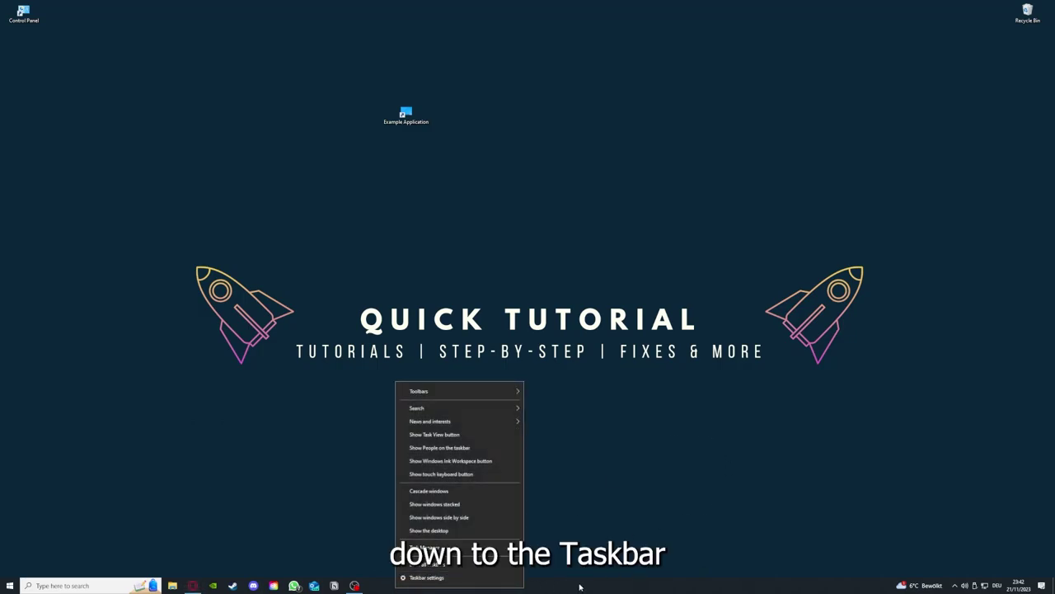
{"action": "left_click", "coordinate": [519, 567]}
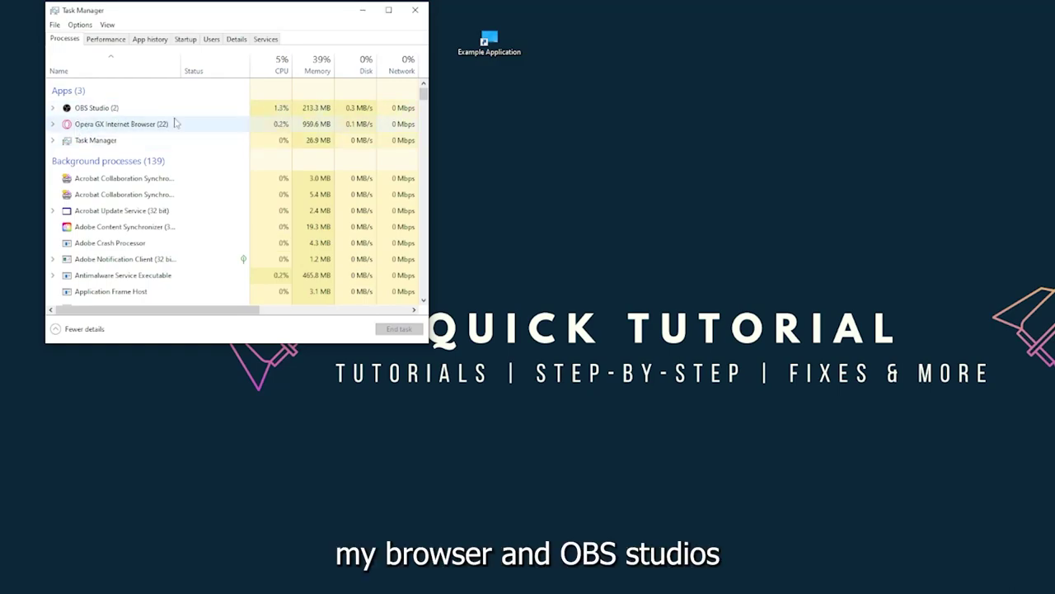
{"action": "left_click", "coordinate": [198, 144]}
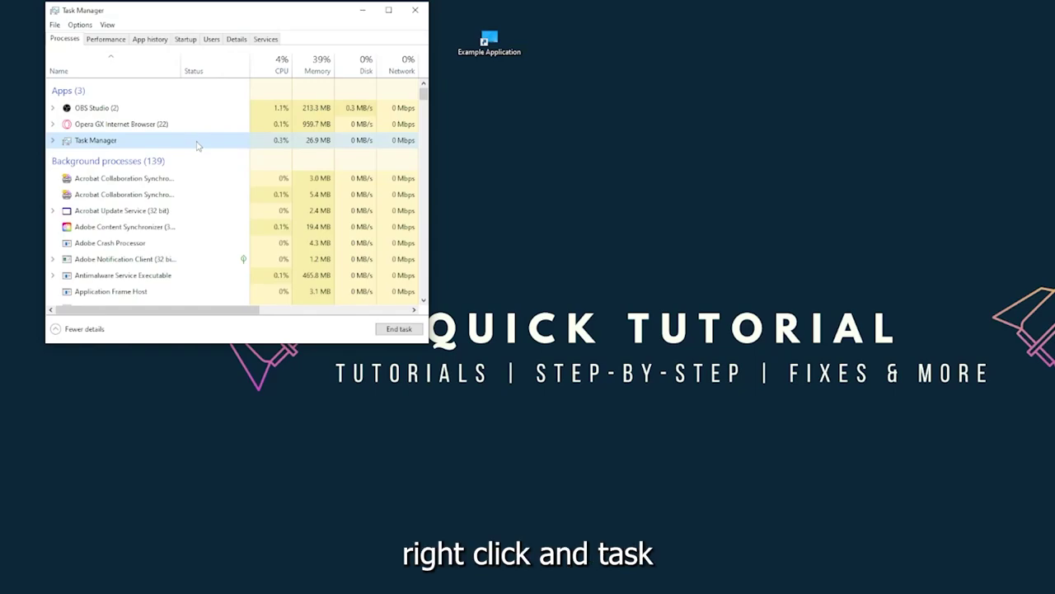
{"action": "left_click", "coordinate": [393, 331]}
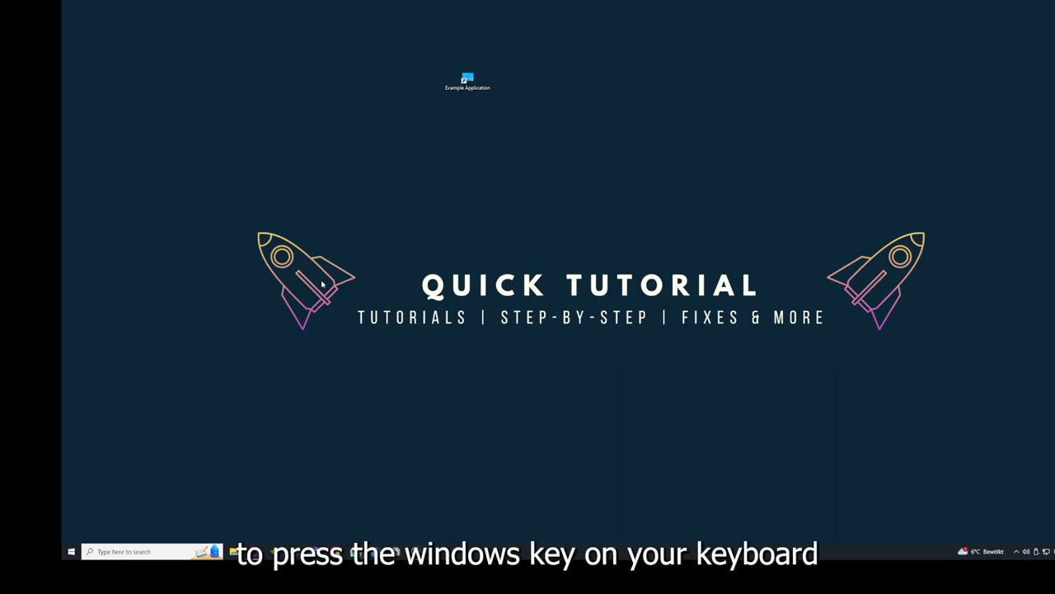
{"action": "key", "text": "super"}
{"action": "key", "text": "super"}
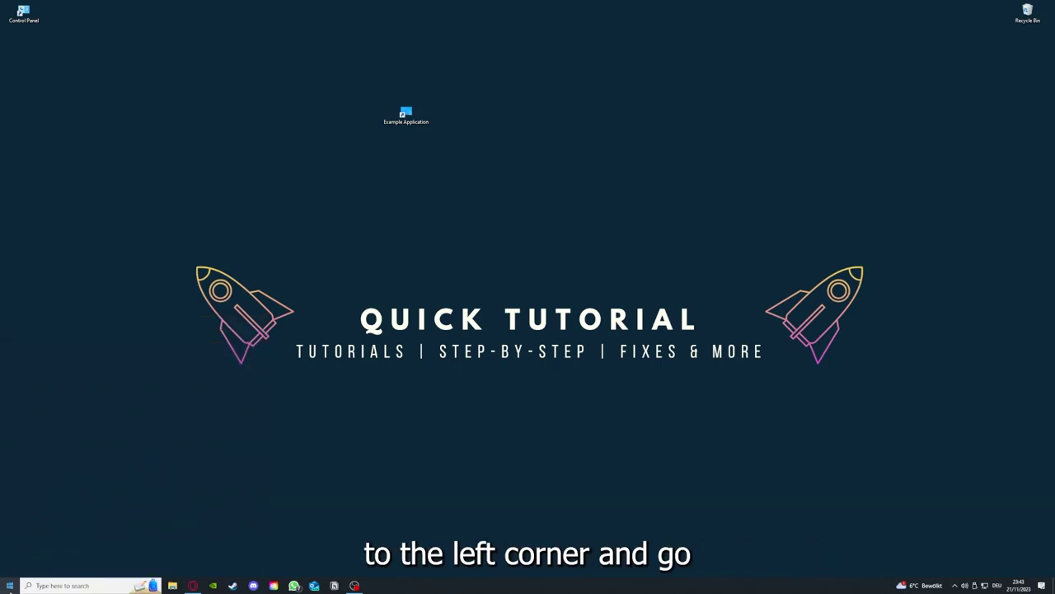
{"action": "left_click", "coordinate": [10, 584]}
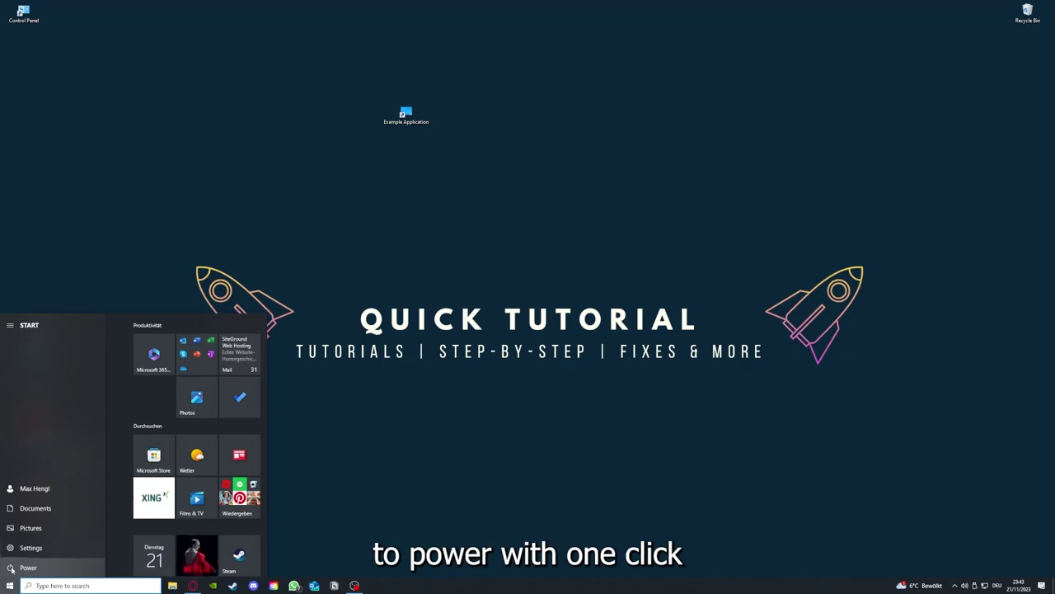
{"action": "left_click", "coordinate": [10, 568]}
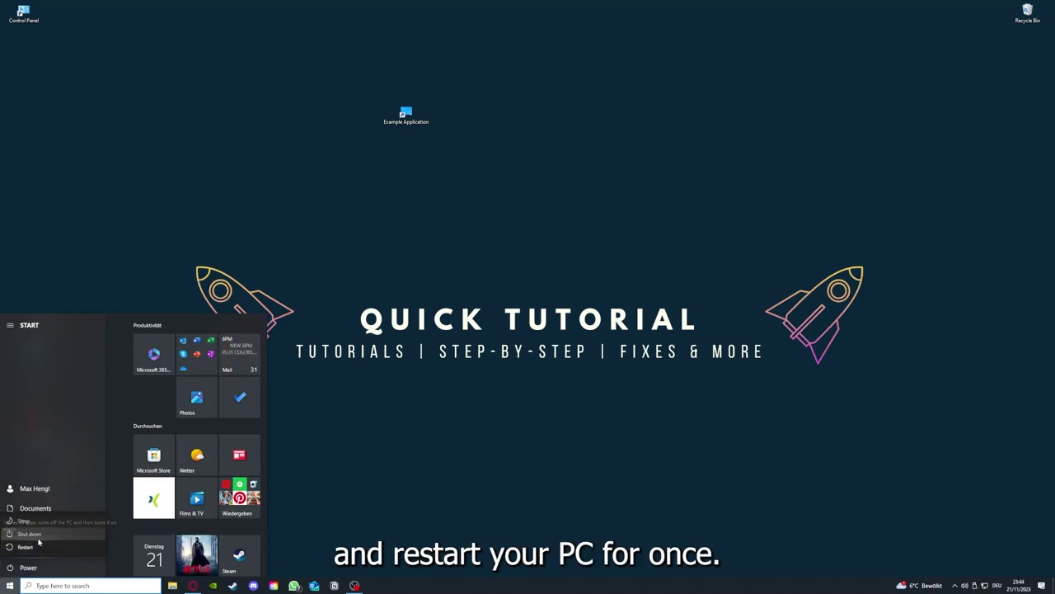
{"action": "left_click", "coordinate": [419, 426]}
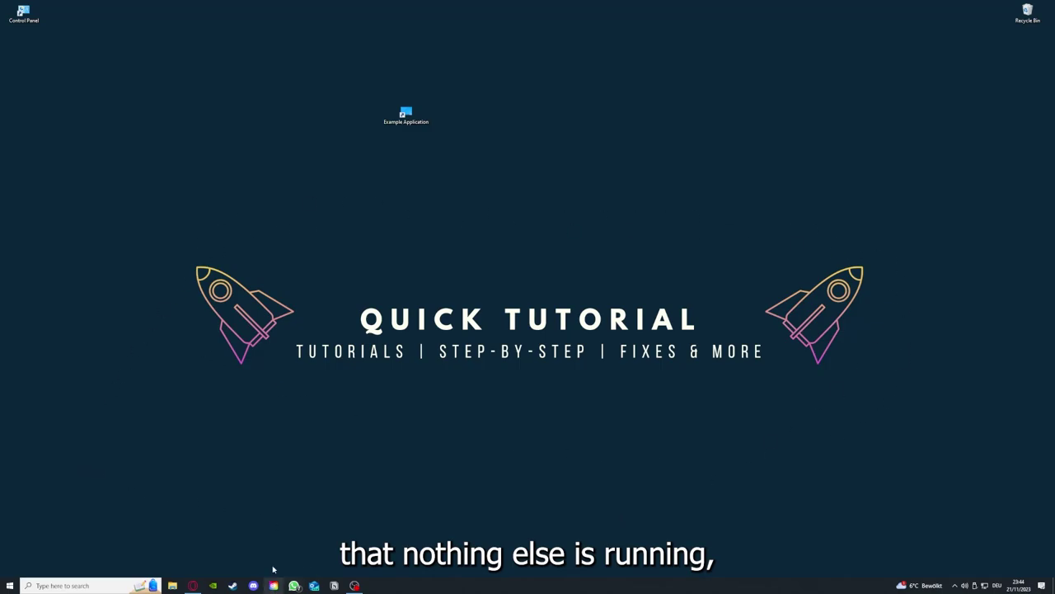
- Open Task Manager on the Startup tab and scroll through the startup apps list
{"action": "right_click", "coordinate": [410, 586]}
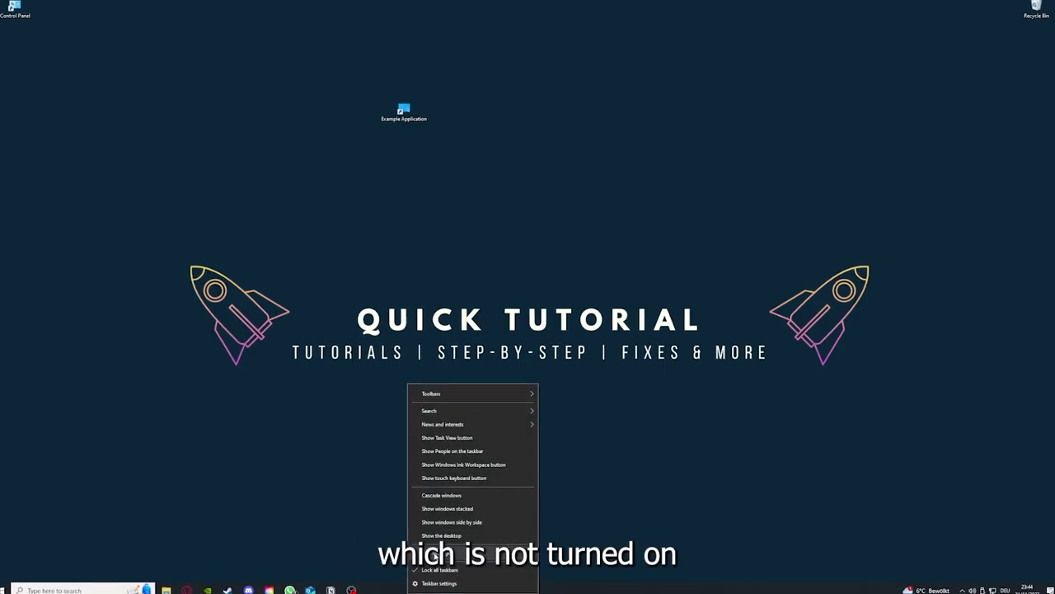
{"action": "left_click", "coordinate": [437, 554]}
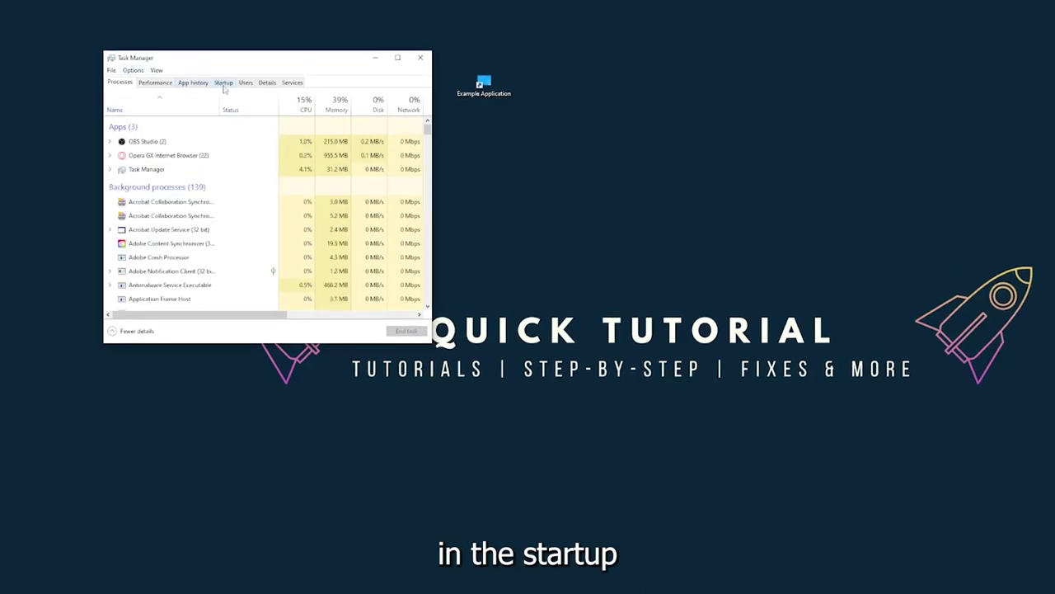
{"action": "left_click", "coordinate": [223, 82]}
{"action": "scroll", "coordinate": [210, 239], "scroll_direction": "down", "scroll_amount": 1}
{"action": "scroll", "coordinate": [209, 243], "scroll_direction": "down", "scroll_amount": 1}
{"action": "scroll", "coordinate": [209, 245], "scroll_direction": "up", "scroll_amount": 2}
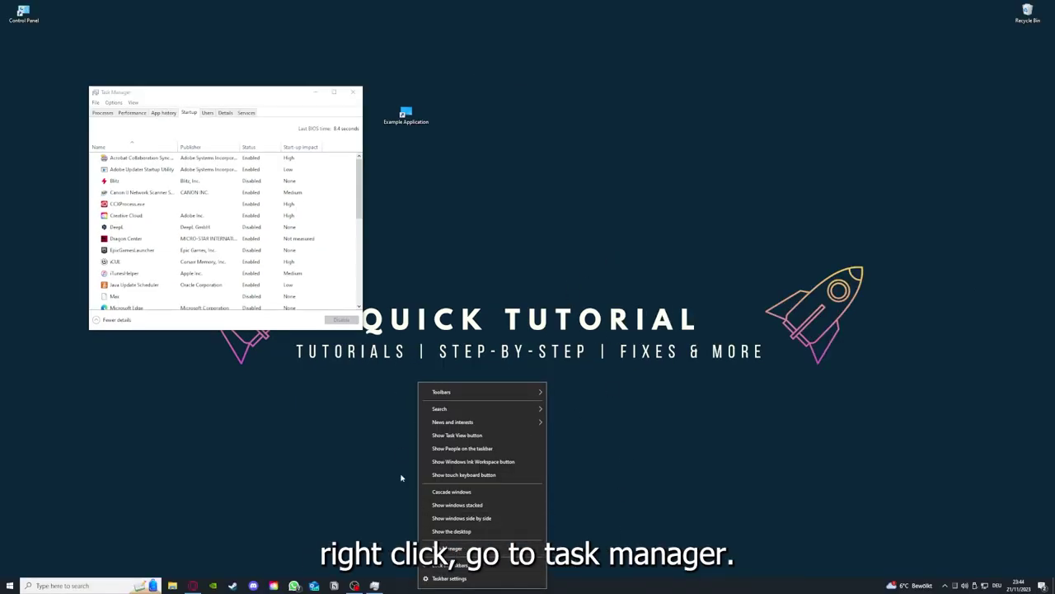
{"action": "left_click", "coordinate": [449, 548]}
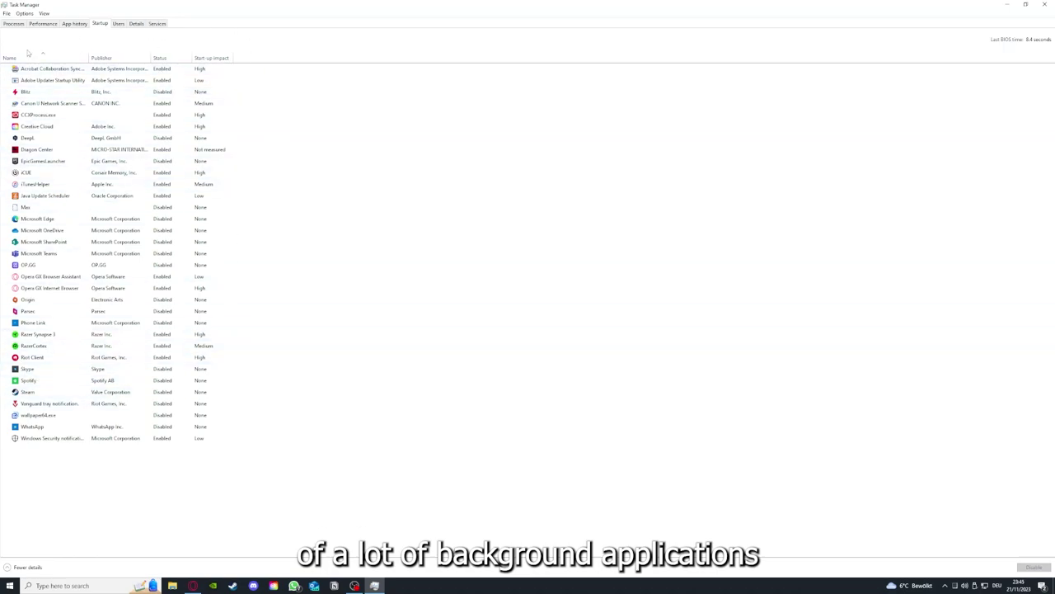
- Inspect the Acrobat, CCXProcess, OneDrive, SharePoint, Phone Link and iTunesHelper startup entries
{"action": "right_click", "coordinate": [171, 70]}
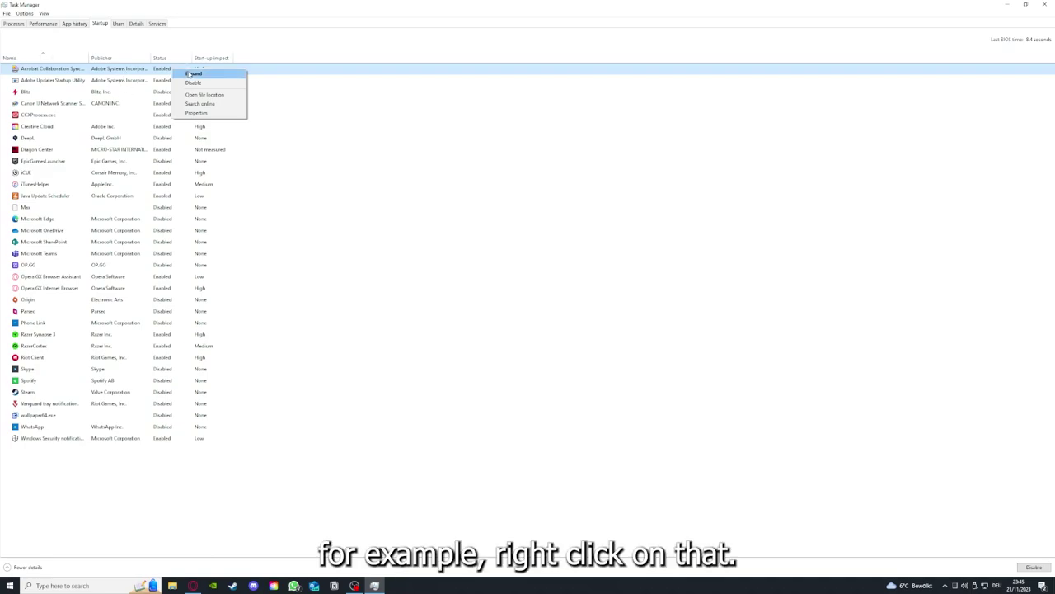
{"action": "left_click", "coordinate": [368, 114]}
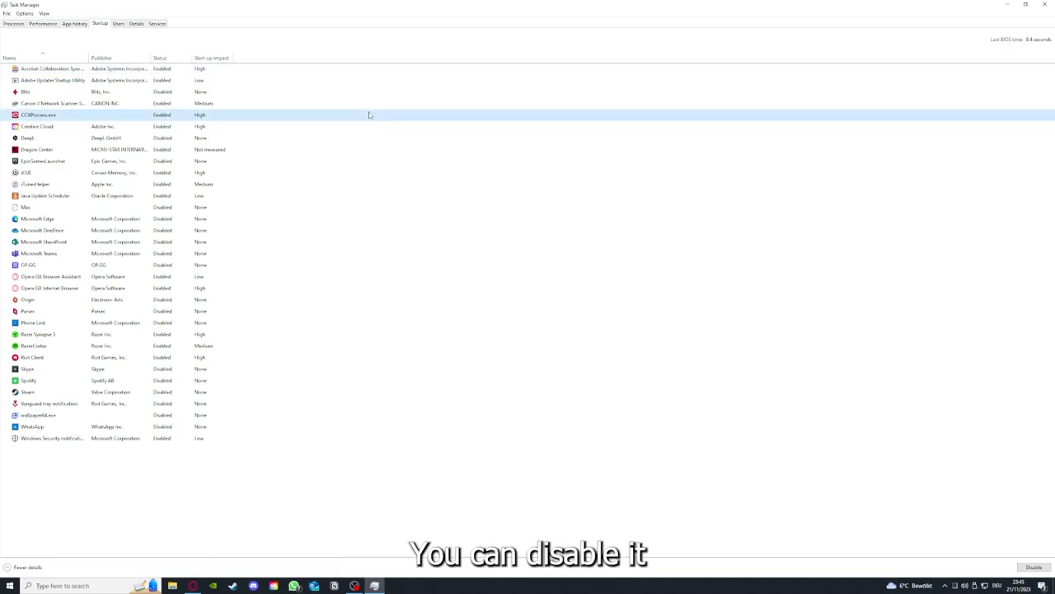
{"action": "left_click", "coordinate": [551, 231]}
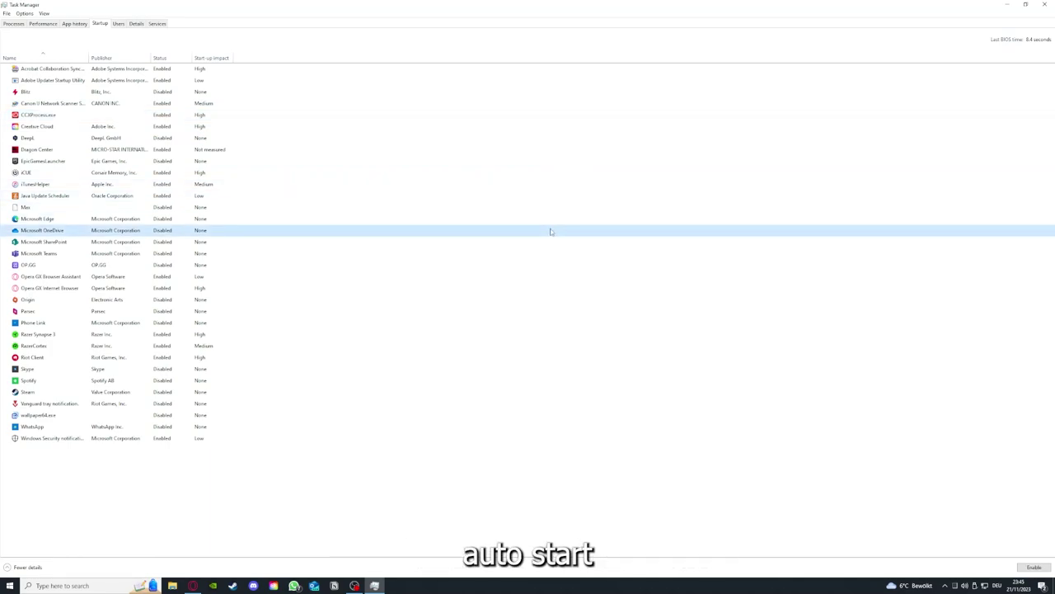
{"action": "left_click", "coordinate": [66, 71]}
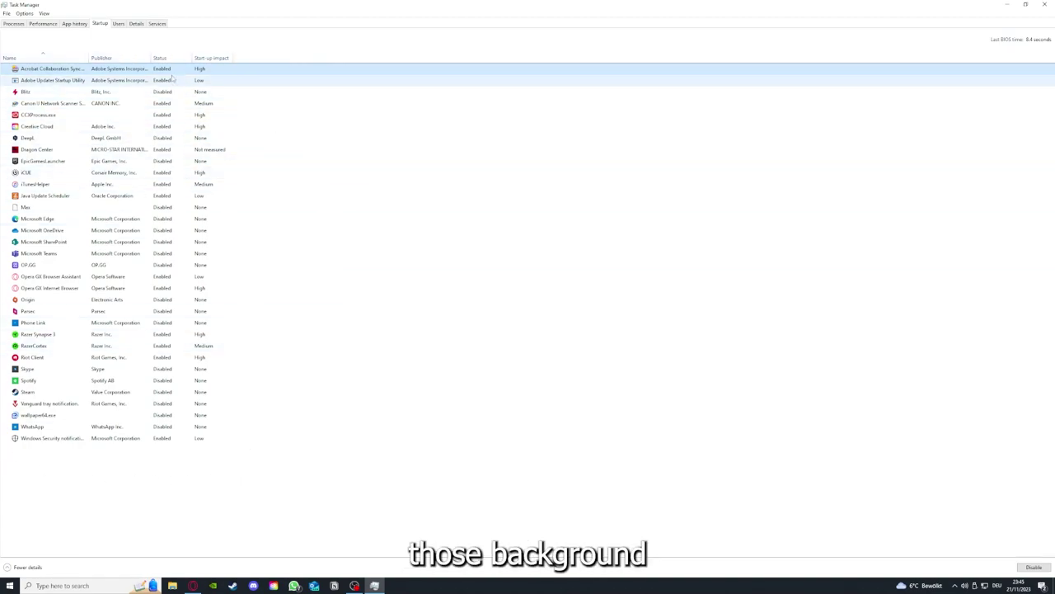
{"action": "left_click", "coordinate": [260, 240]}
{"action": "left_click", "coordinate": [296, 324]}
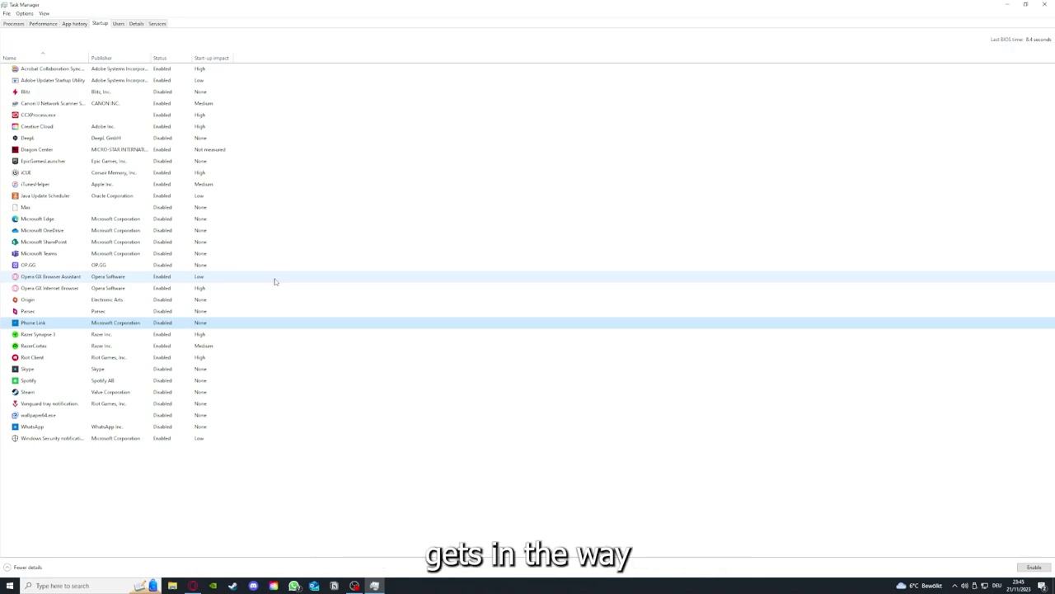
{"action": "left_click", "coordinate": [231, 189]}
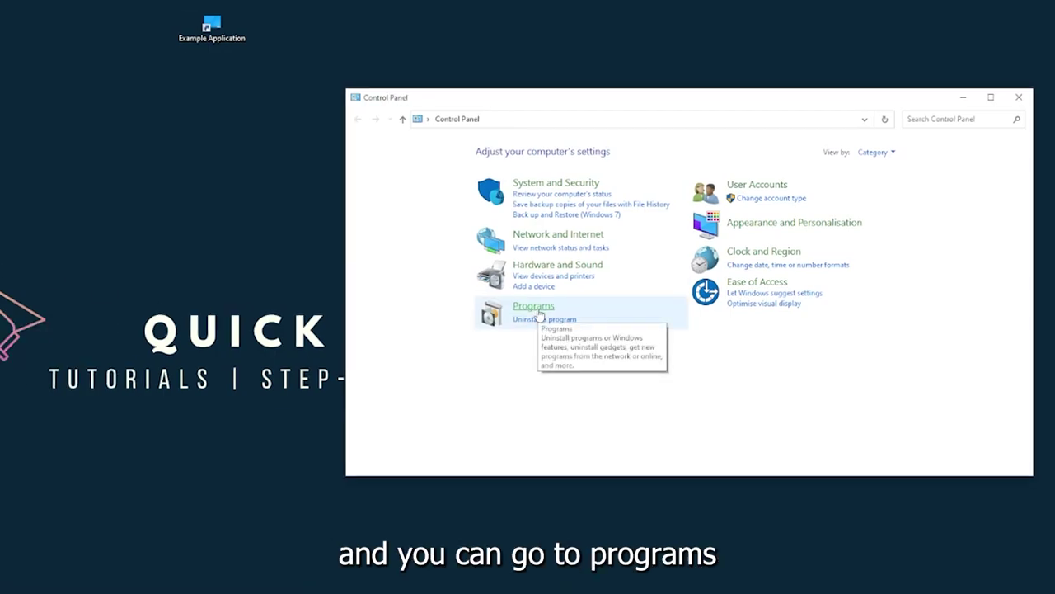
- Open Programs and Features and scroll the installed programs list to Overwolf
{"action": "left_click", "coordinate": [536, 309]}
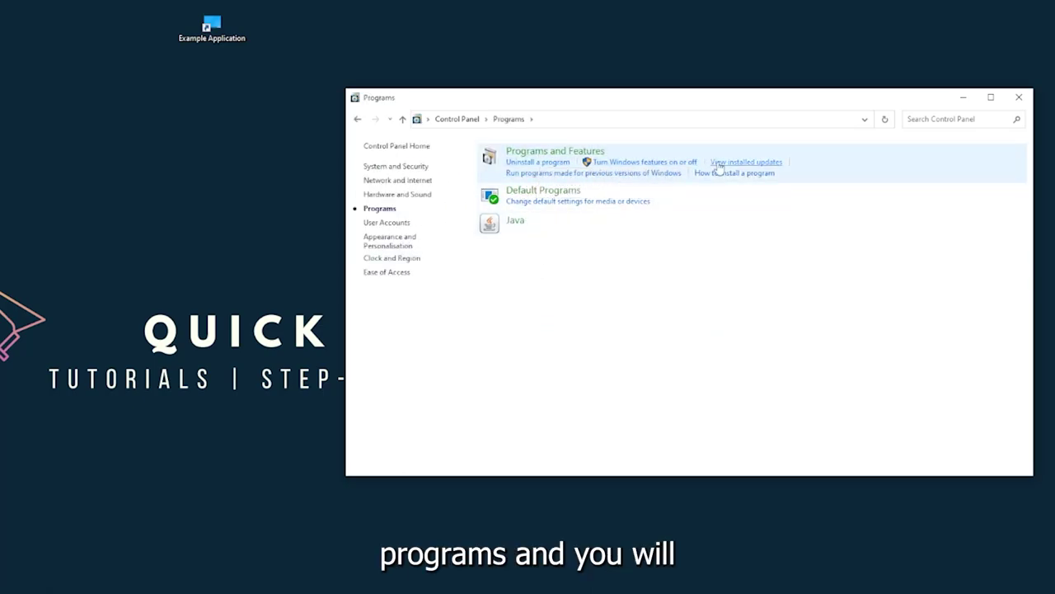
{"action": "left_click", "coordinate": [569, 160]}
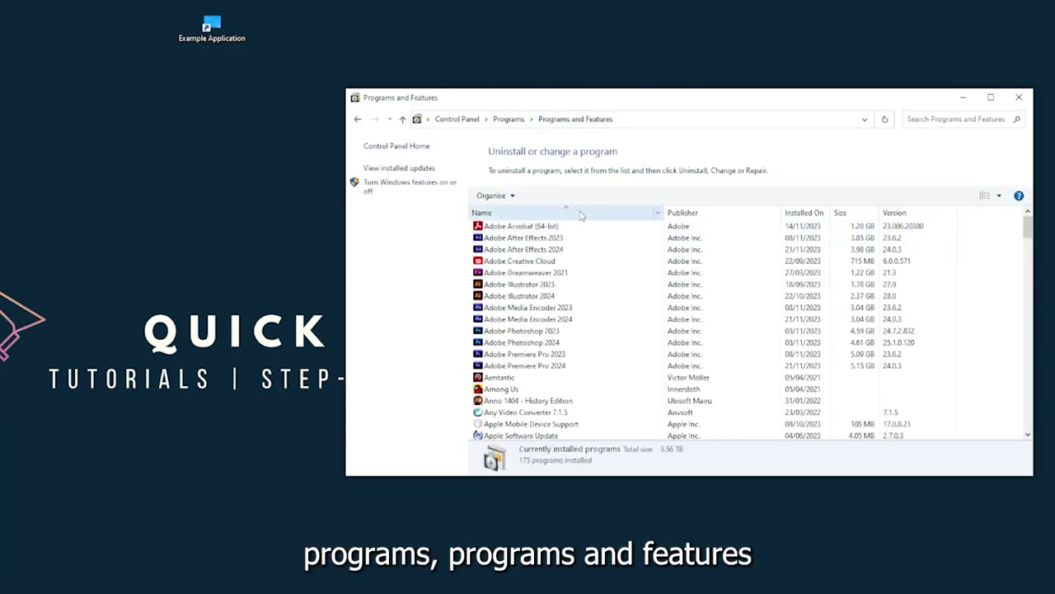
{"action": "scroll", "coordinate": [569, 248], "scroll_direction": "down", "scroll_amount": 4}
{"action": "scroll", "coordinate": [560, 288], "scroll_direction": "down", "scroll_amount": 8}
{"action": "scroll", "coordinate": [557, 310], "scroll_direction": "down", "scroll_amount": 8}
{"action": "scroll", "coordinate": [557, 310], "scroll_direction": "down", "scroll_amount": 8}
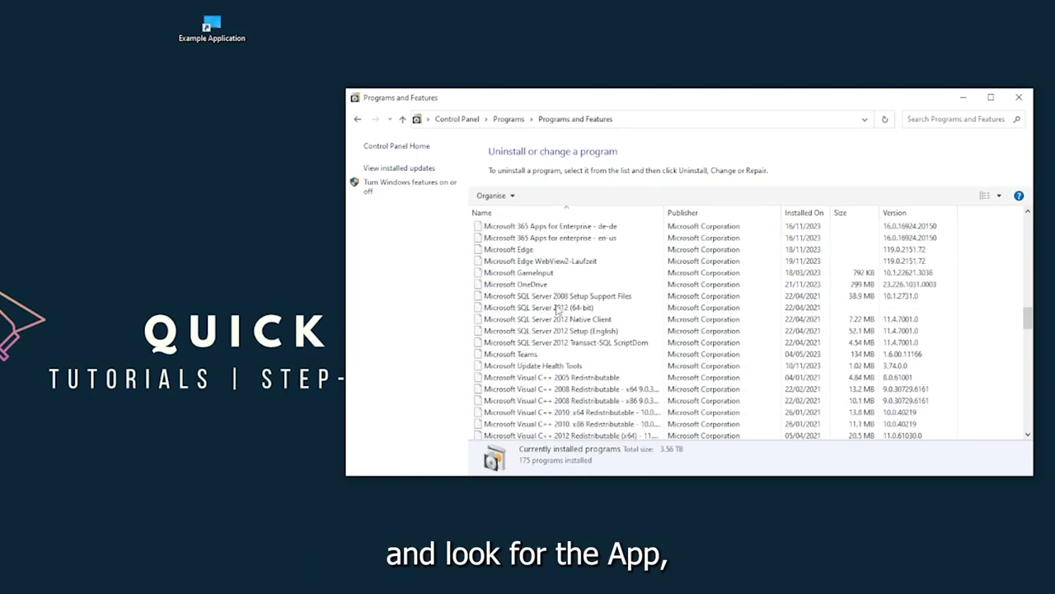
{"action": "scroll", "coordinate": [557, 309], "scroll_direction": "down", "scroll_amount": 5}
{"action": "scroll", "coordinate": [556, 312], "scroll_direction": "down", "scroll_amount": 7}
{"action": "scroll", "coordinate": [556, 315], "scroll_direction": "down", "scroll_amount": 7}
{"action": "scroll", "coordinate": [555, 319], "scroll_direction": "down", "scroll_amount": 6}
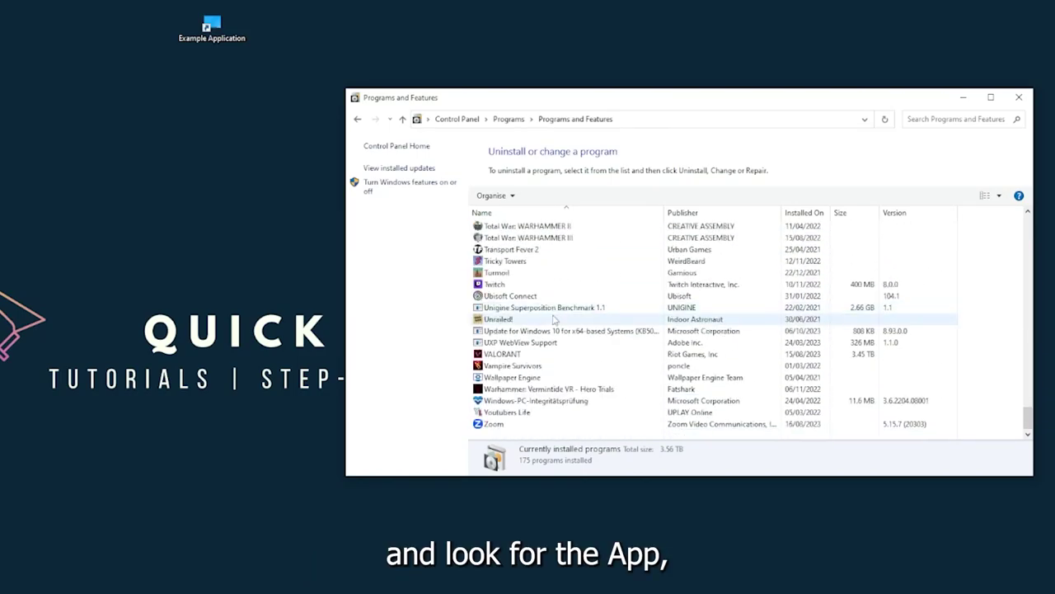
{"action": "scroll", "coordinate": [536, 358], "scroll_direction": "up", "scroll_amount": 6}
{"action": "scroll", "coordinate": [530, 363], "scroll_direction": "up", "scroll_amount": 7}
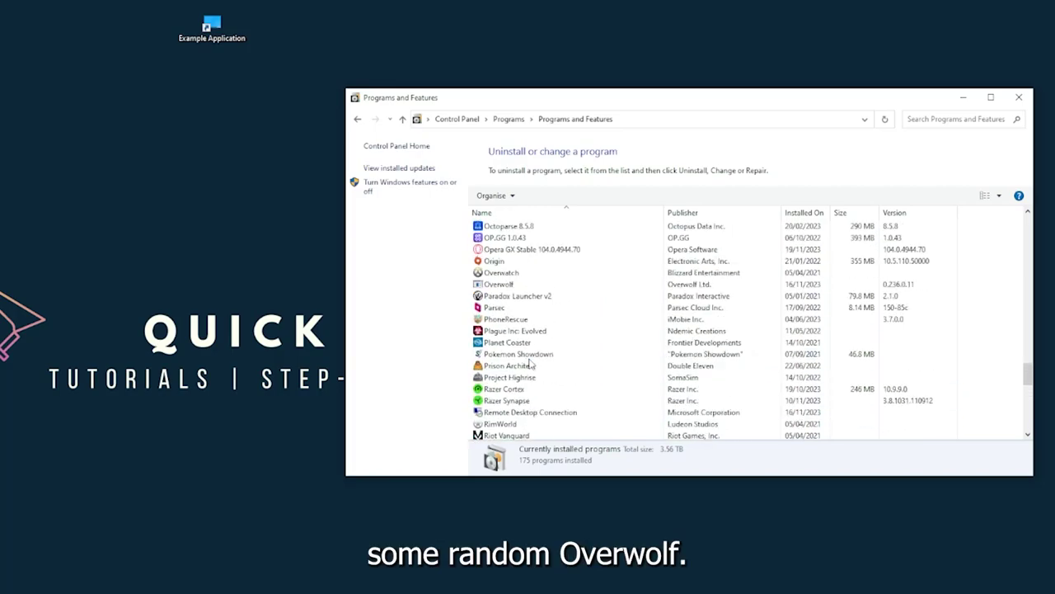
{"action": "scroll", "coordinate": [519, 360], "scroll_direction": "up", "scroll_amount": 2}
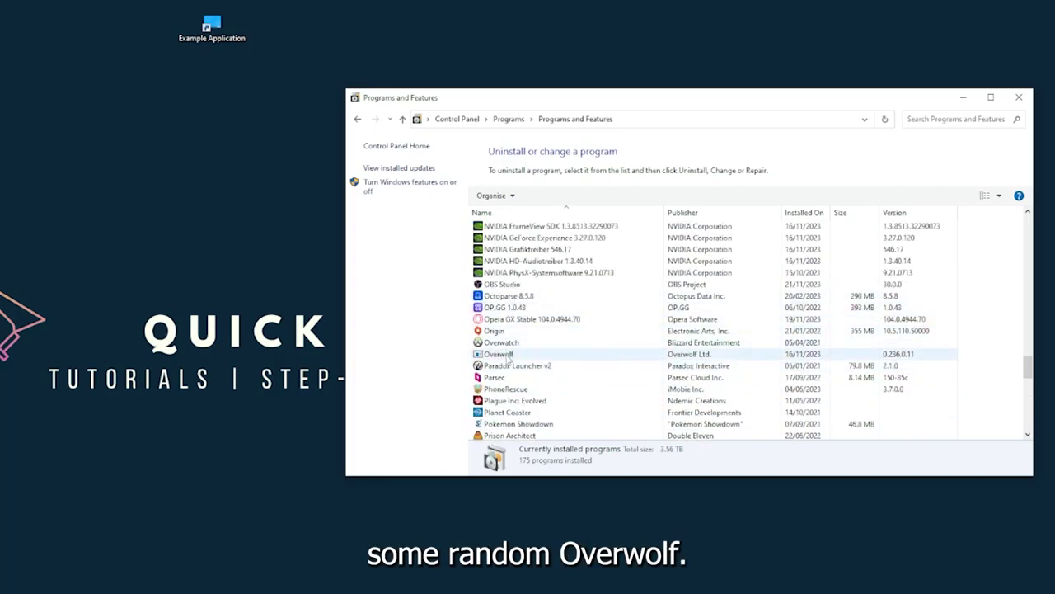
- Attempt to uninstall Overwolf and dismiss the 'may already have been uninstalled' error
{"action": "left_click", "coordinate": [508, 357]}
{"action": "right_click", "coordinate": [508, 357]}
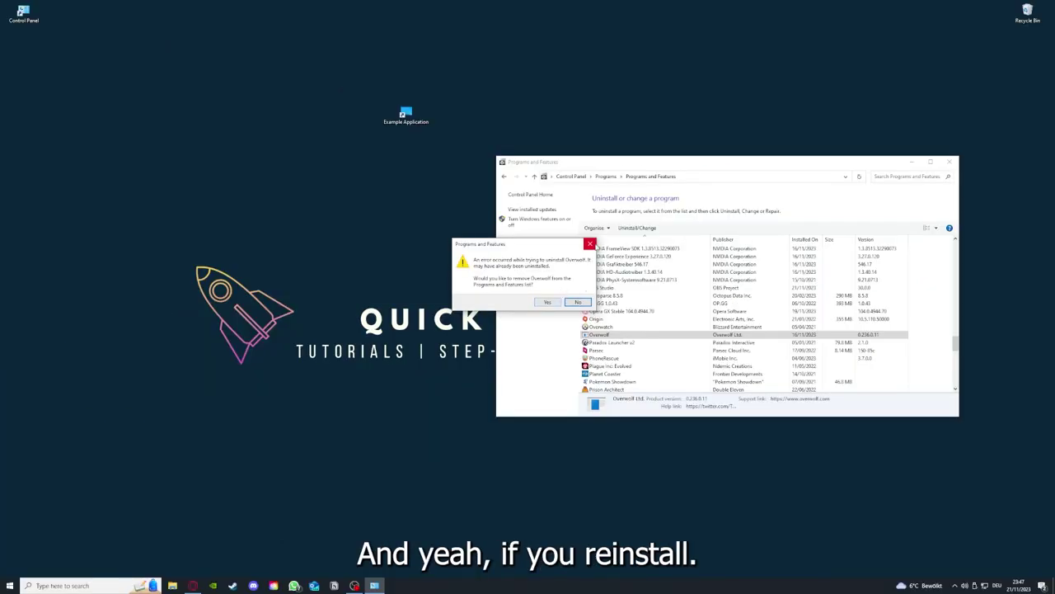
{"action": "left_click", "coordinate": [484, 219]}
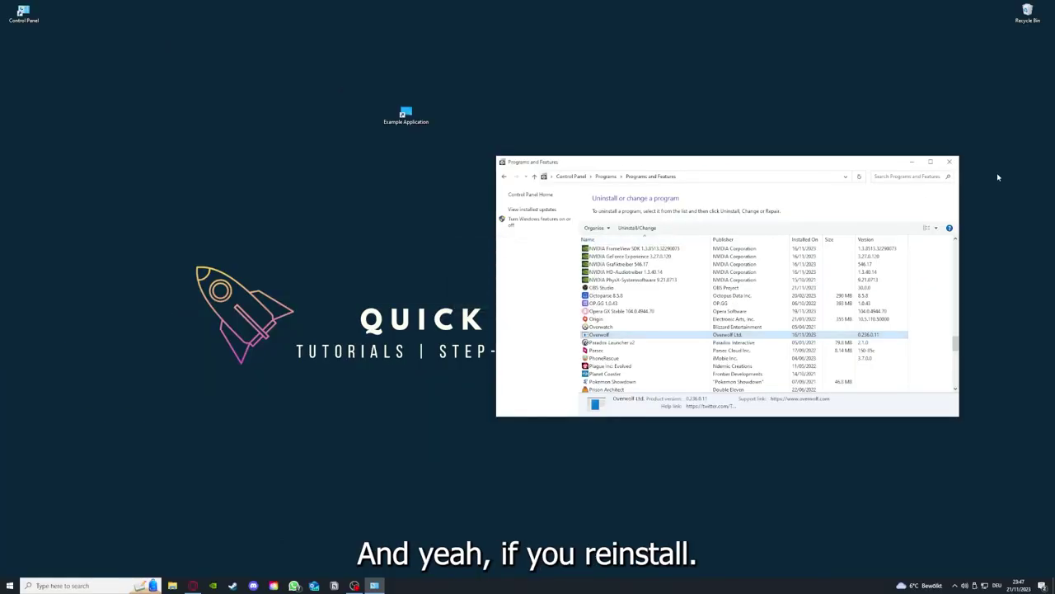
- Close the Programs and Features window
{"action": "left_click", "coordinate": [949, 162]}
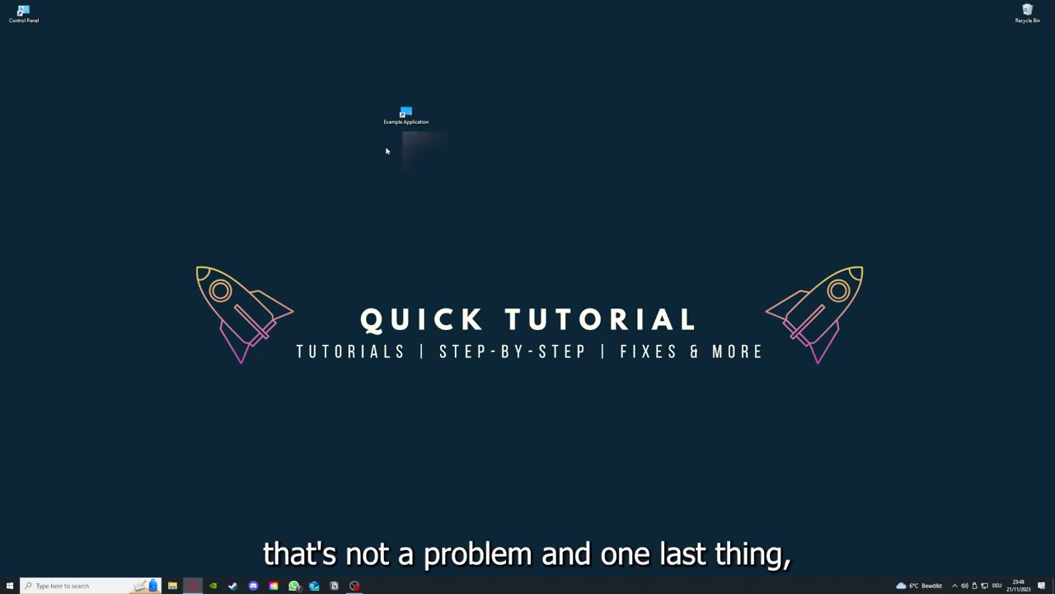
- Review the Example Application shortcut's Security, Details and Previous Versions tabs, then open its file location
{"action": "right_click", "coordinate": [400, 110]}
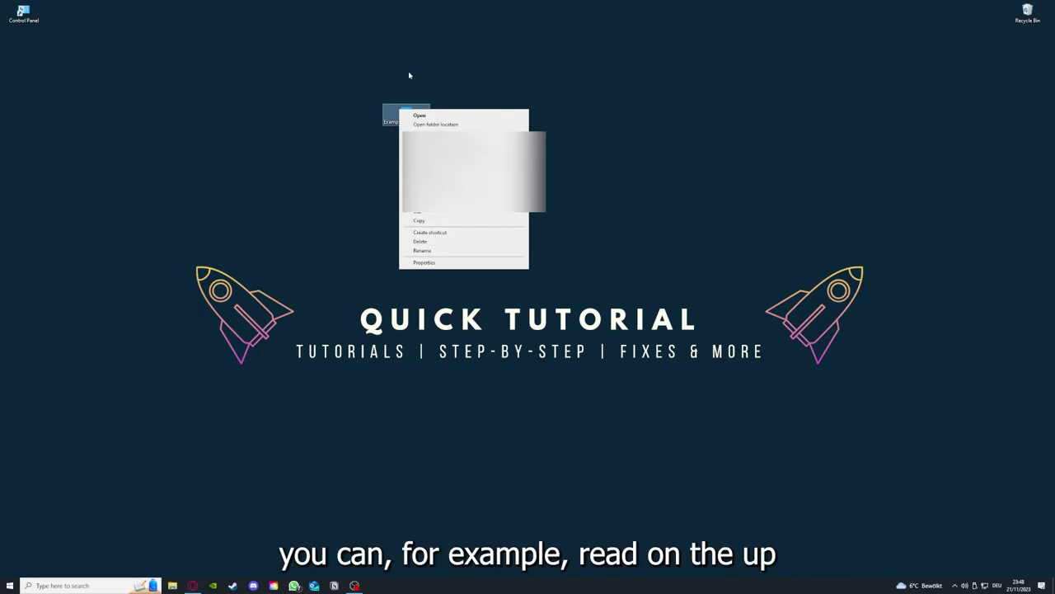
{"action": "left_click", "coordinate": [421, 264]}
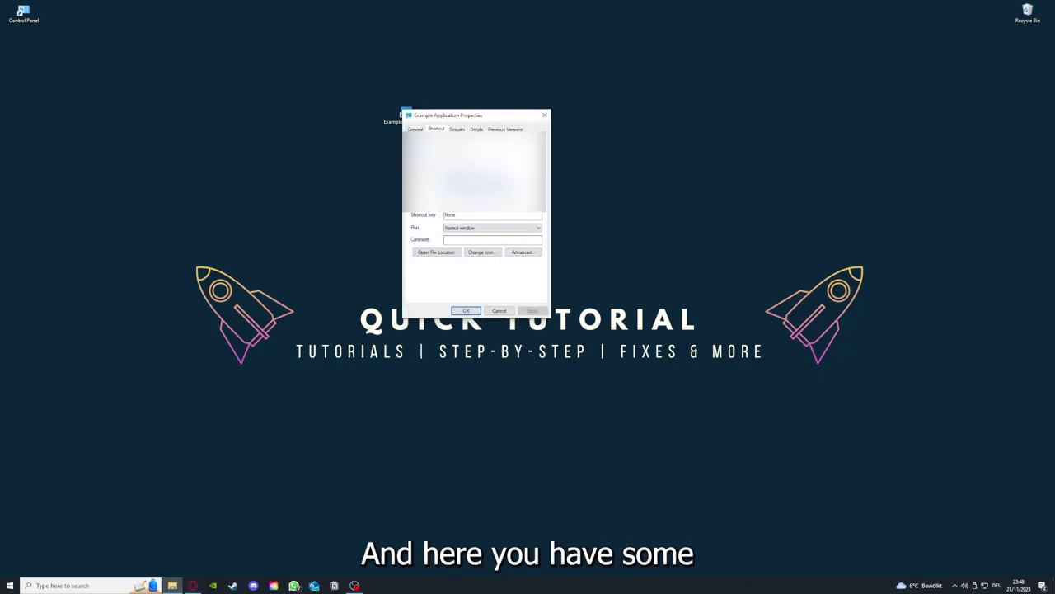
{"action": "left_click", "coordinate": [457, 128]}
{"action": "left_click", "coordinate": [476, 129]}
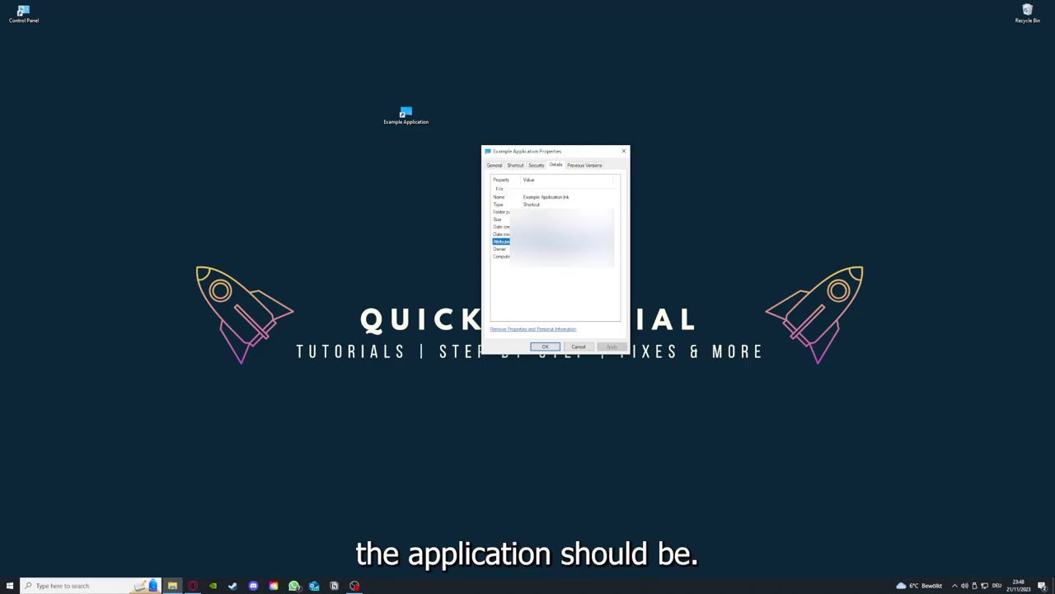
{"action": "left_click", "coordinate": [590, 167]}
{"action": "left_click", "coordinate": [516, 166]}
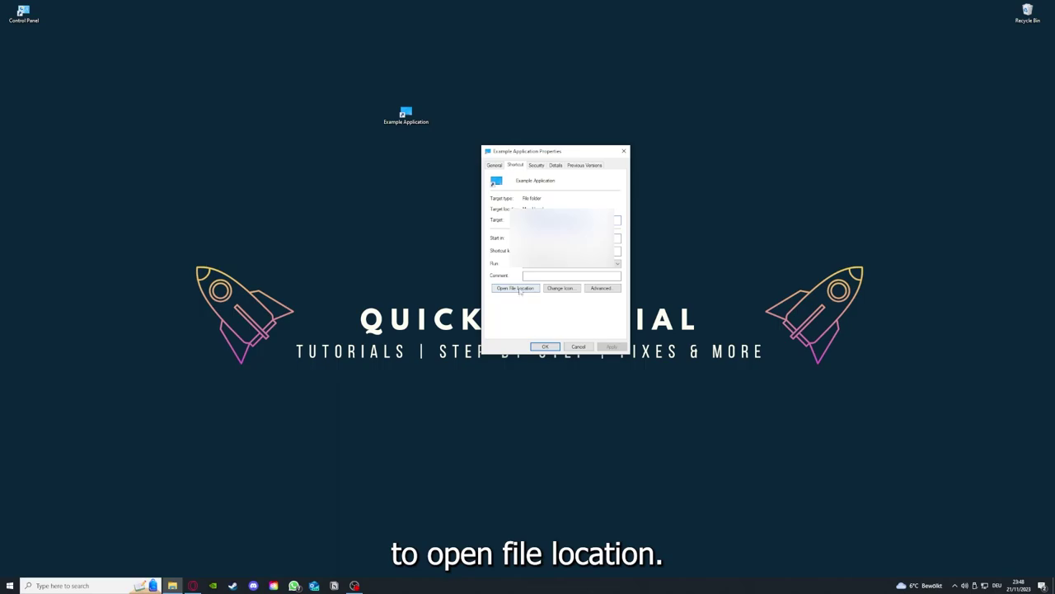
{"action": "left_click", "coordinate": [507, 293]}
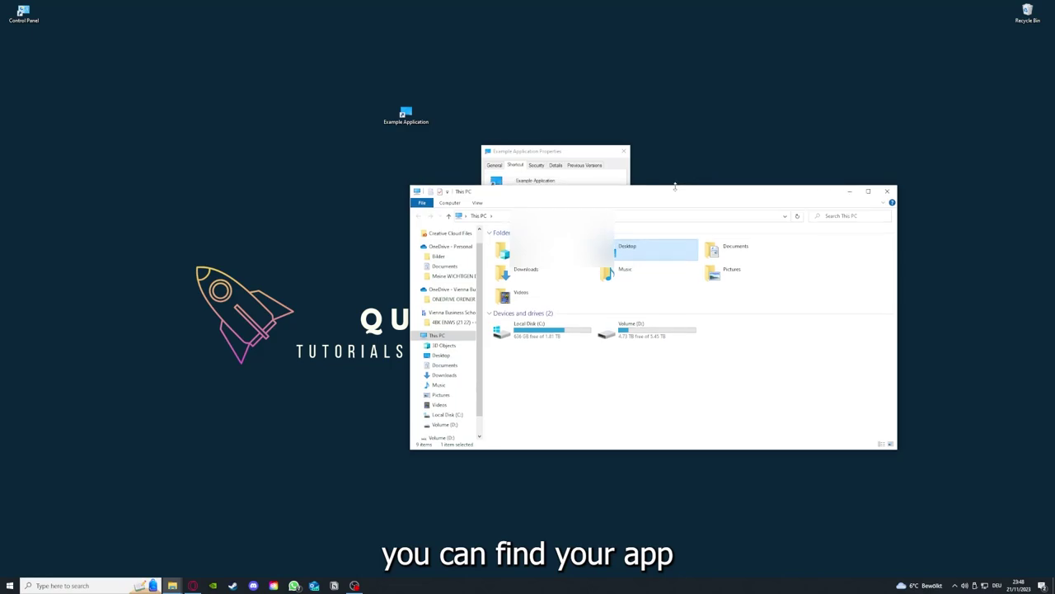
- Move the This PC window aside to uncover the properties dialog, then close it
{"action": "left_click_drag", "start_coordinate": [673, 196], "coordinate": [554, 311]}
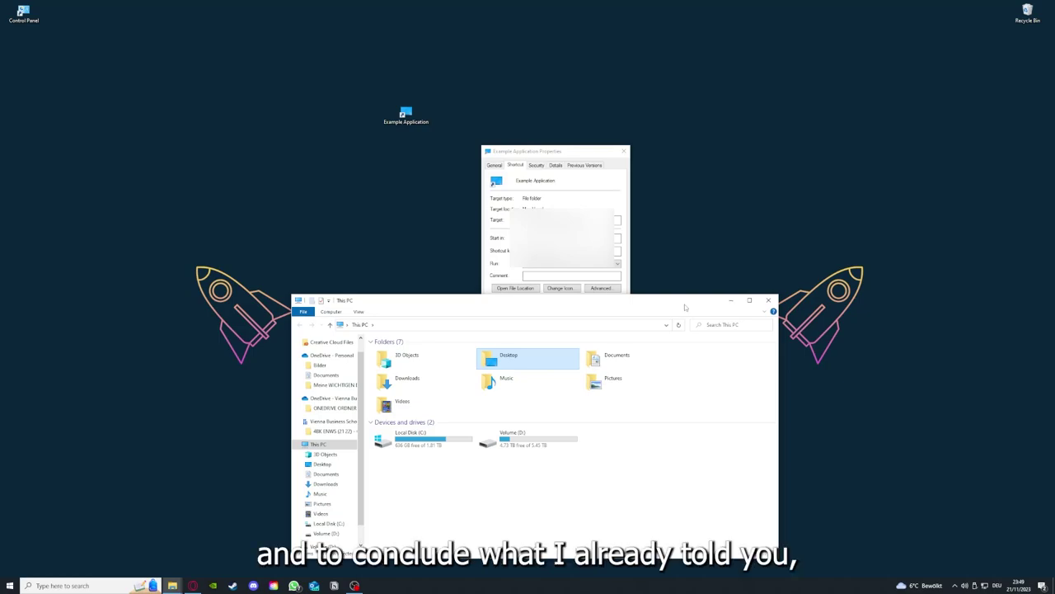
{"action": "left_click", "coordinate": [768, 300]}
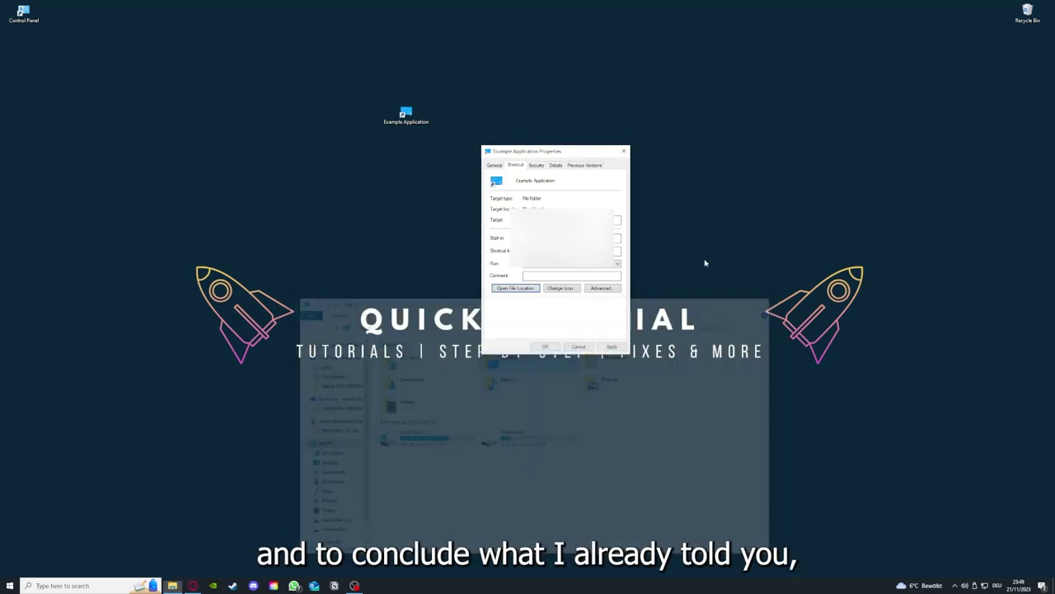
- Close the Example Application Properties dialog
{"action": "left_click", "coordinate": [624, 151]}
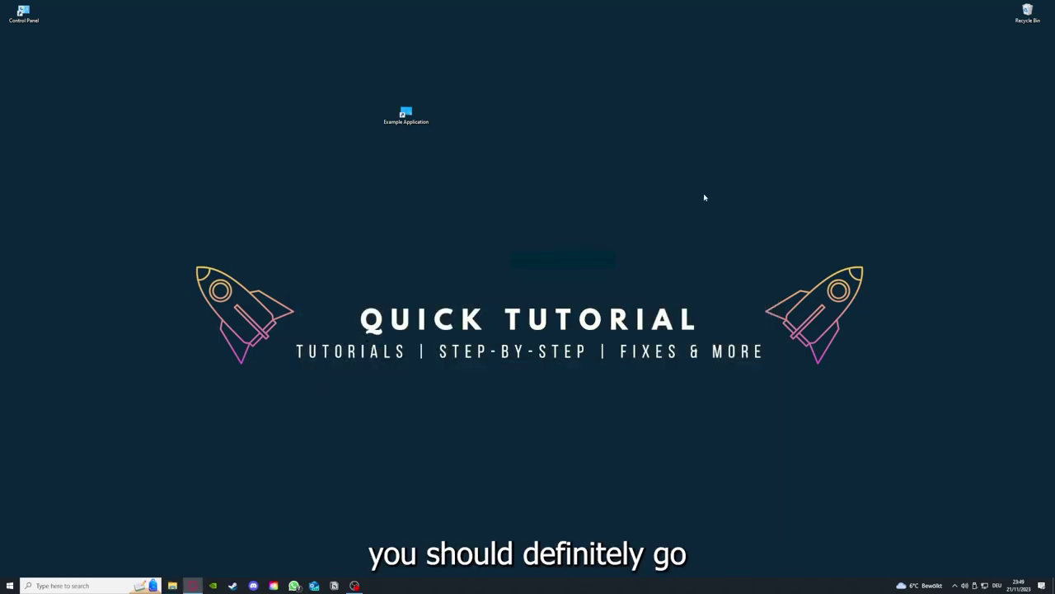